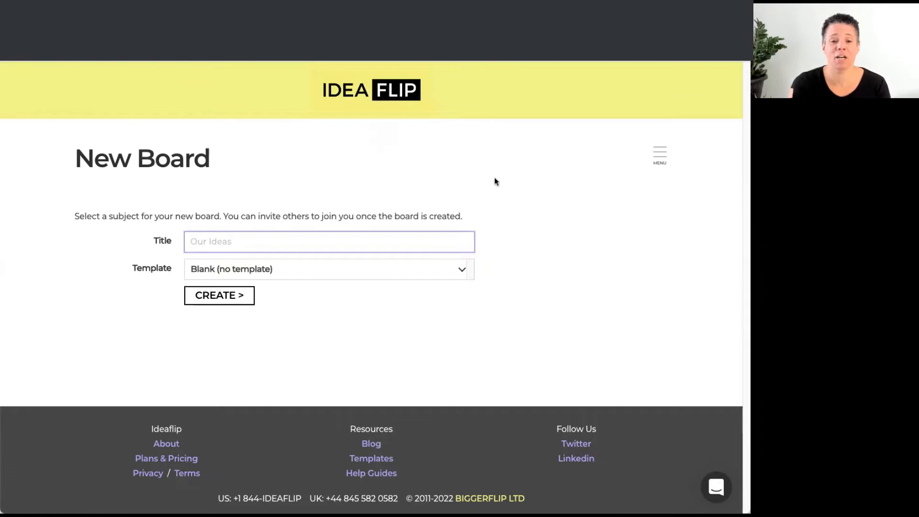
left_click(656, 155)
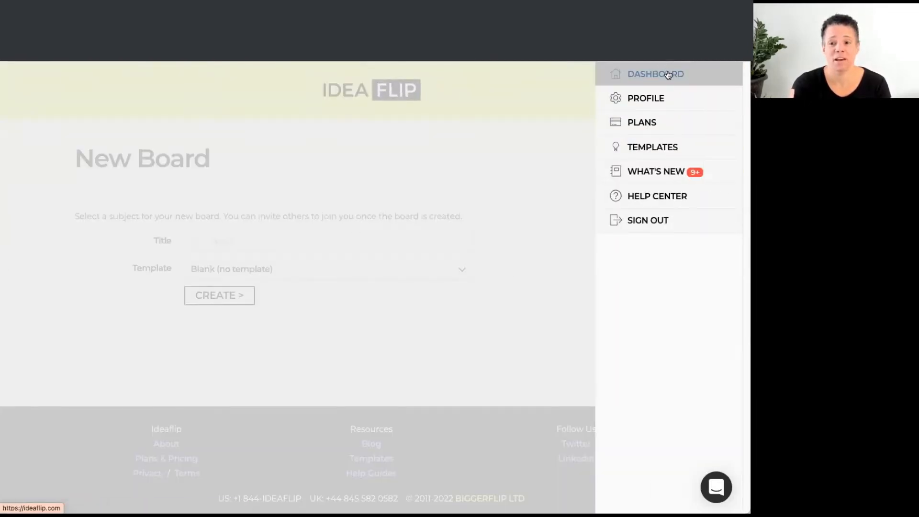
left_click(522, 223)
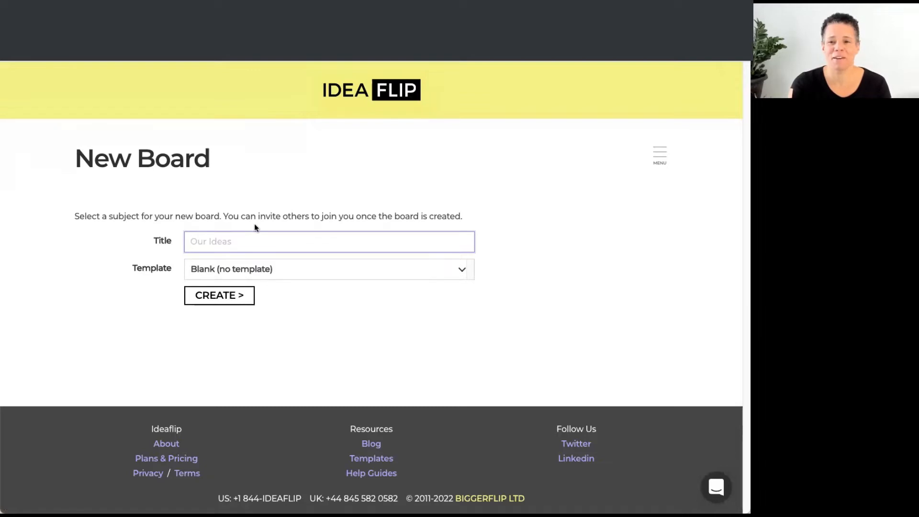
Create a new board titled "Testing Board" with the blank (no template) option
type("Testing Ti")
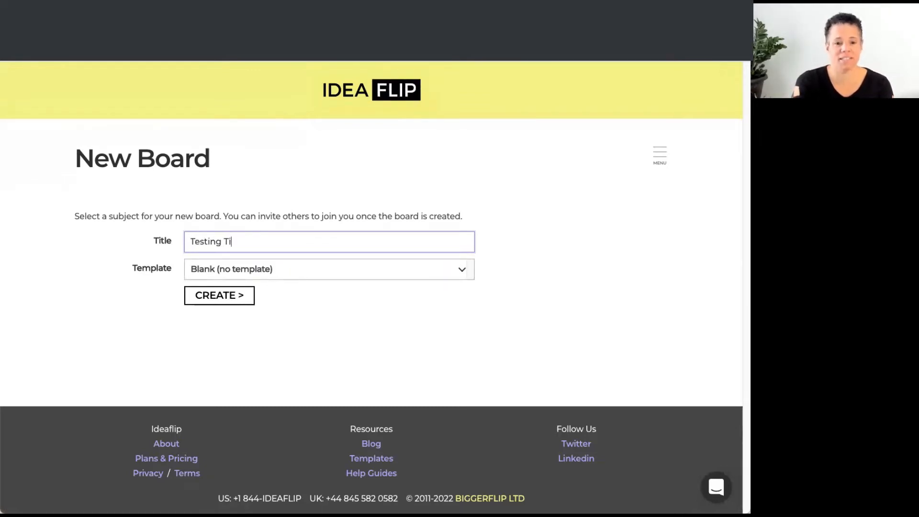
key("BackSpace")
key("BackSpace")
type("Board")
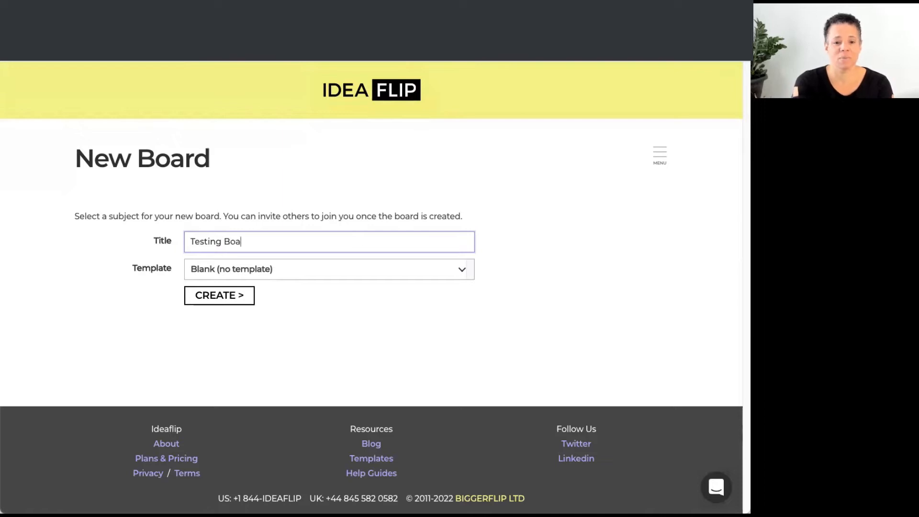
left_click(313, 272)
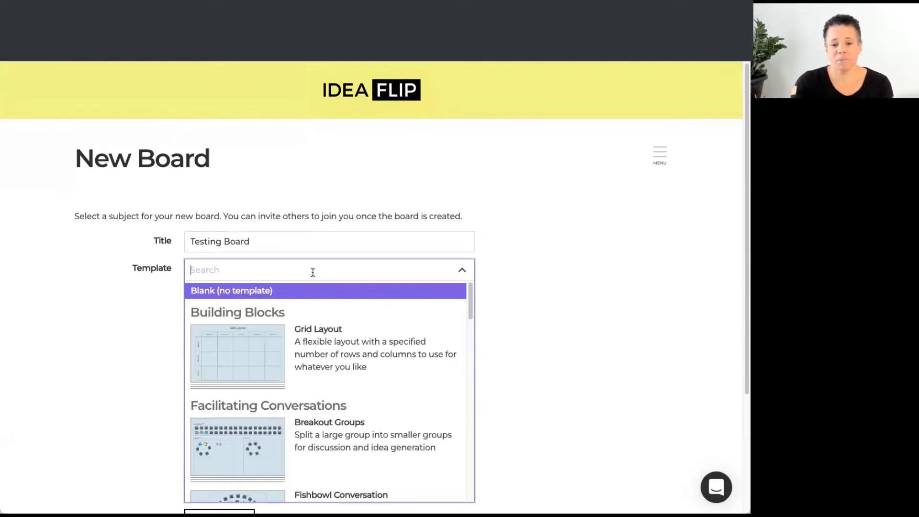
left_click(495, 270)
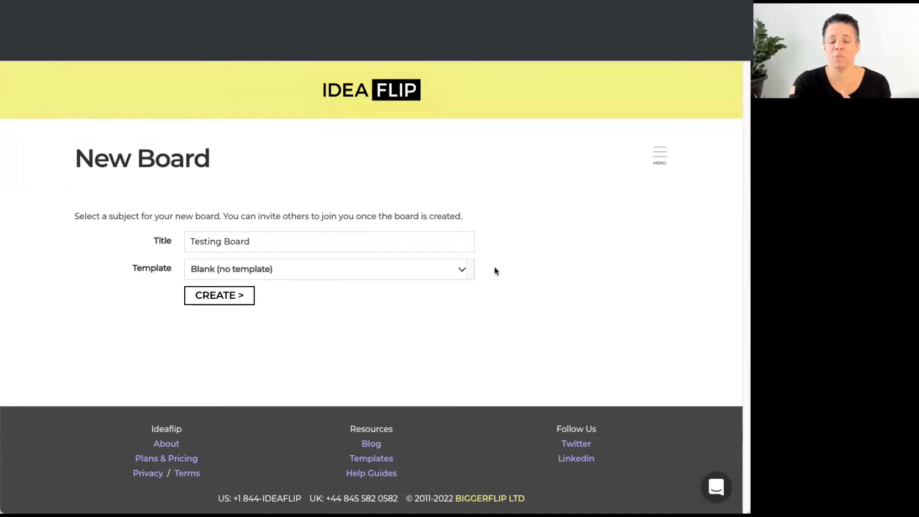
left_click(234, 298)
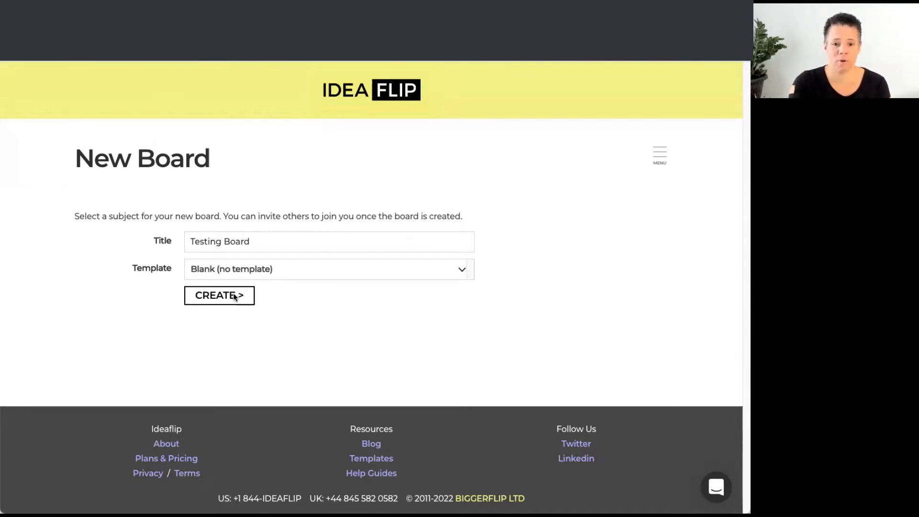
left_click(228, 298)
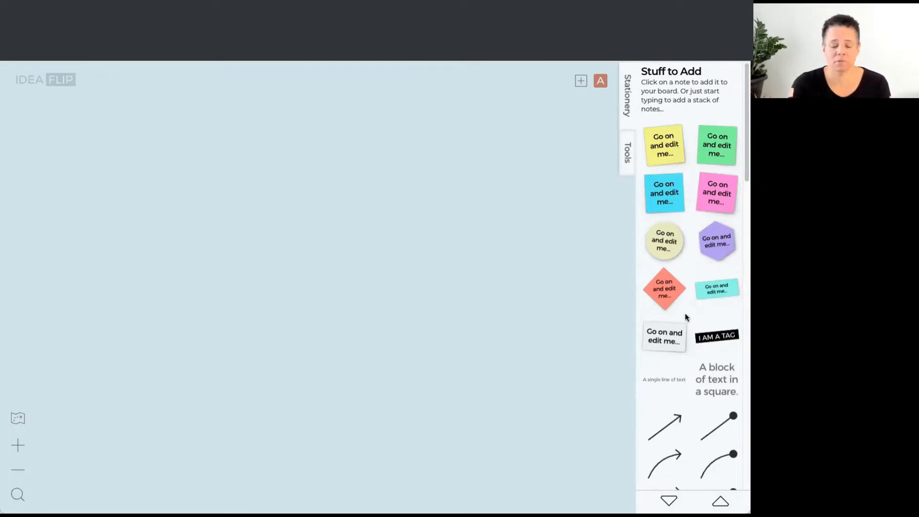
Add a yellow square note in the board's upper-left area and change its text to "Brainstormed List Here"
scroll(688, 246, "down", 10)
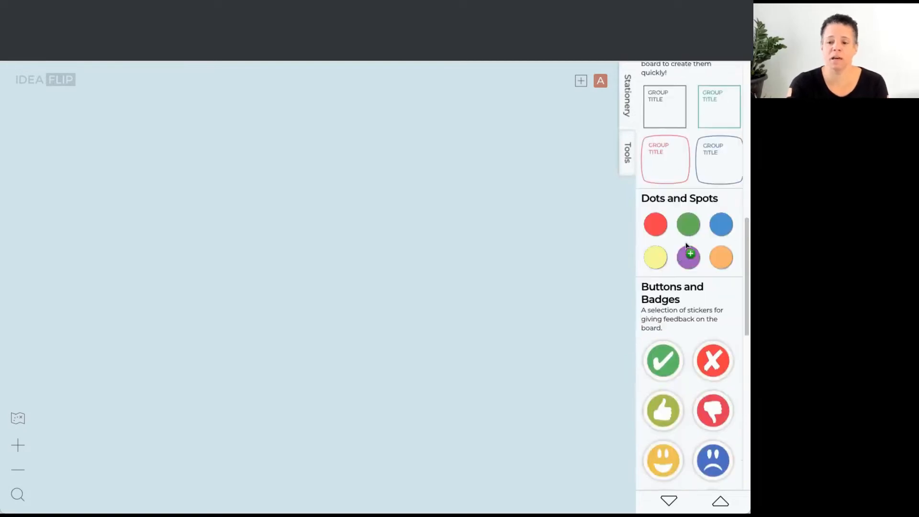
scroll(687, 246, "down", 5)
scroll(675, 240, "down", 9)
scroll(673, 241, "up", 20)
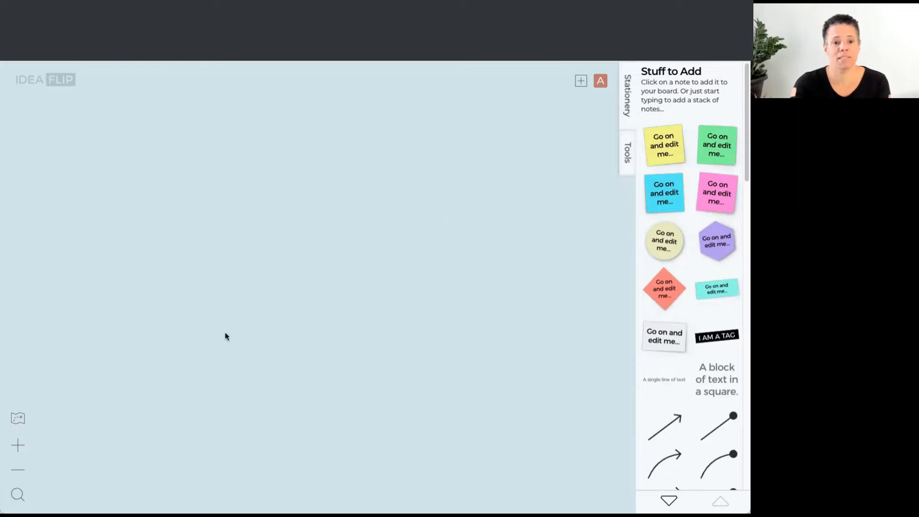
left_click(669, 144)
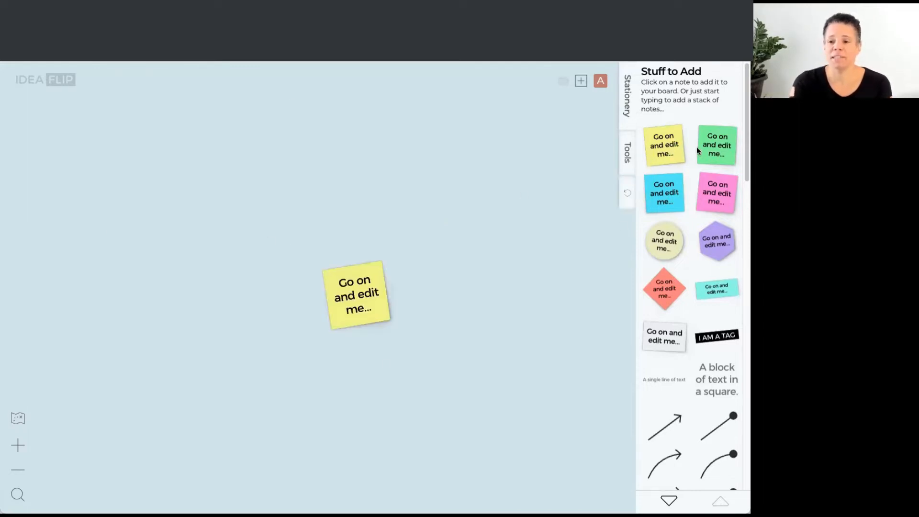
left_click_drag(359, 290, 168, 162)
double_click(169, 161)
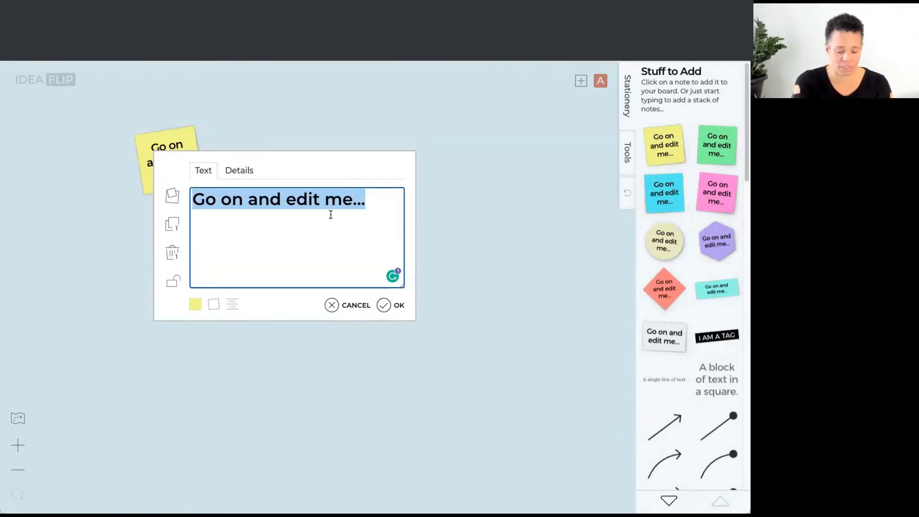
type("Brai")
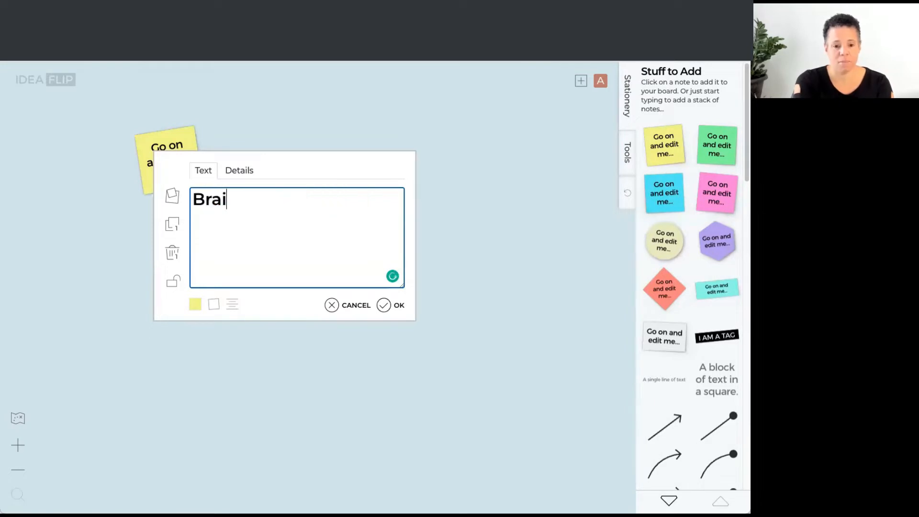
type("nstormed List Here")
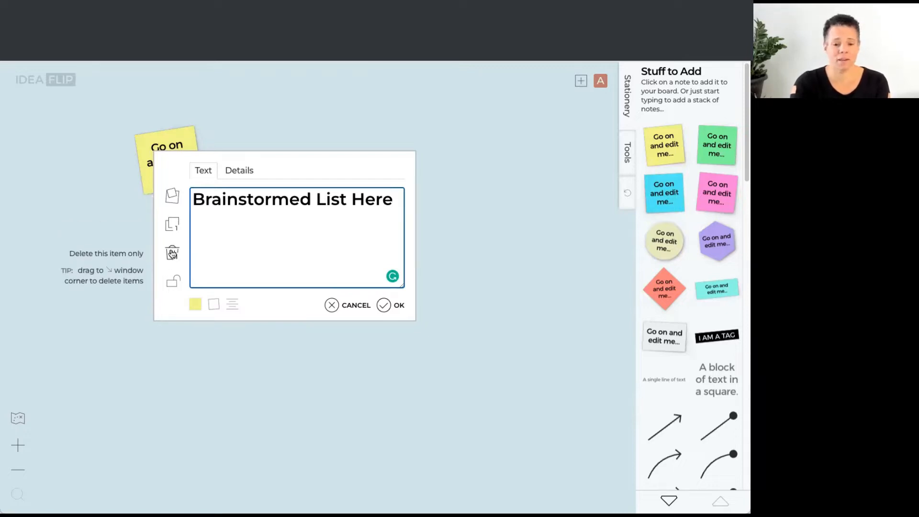
Change the "Brainstormed List Here" note's colour to orange and its shape to a rectangle, and apply the changes
left_click(194, 303)
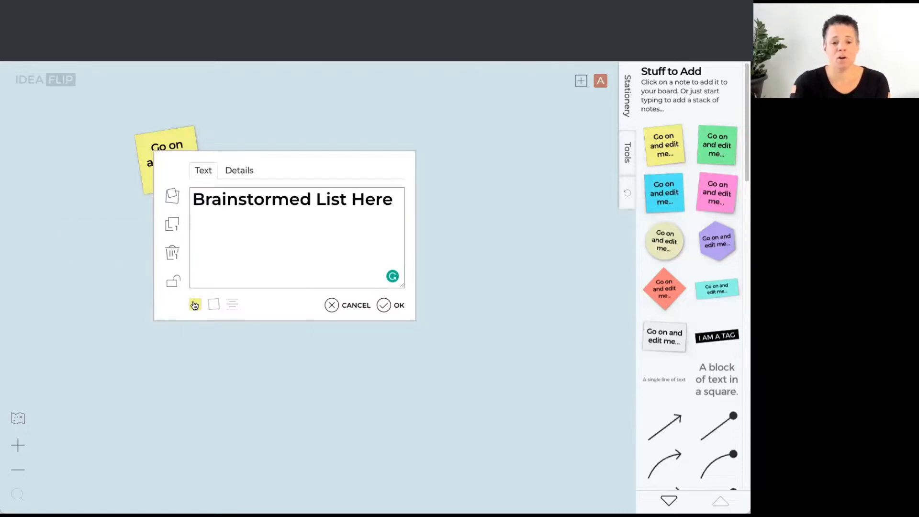
left_click(278, 307)
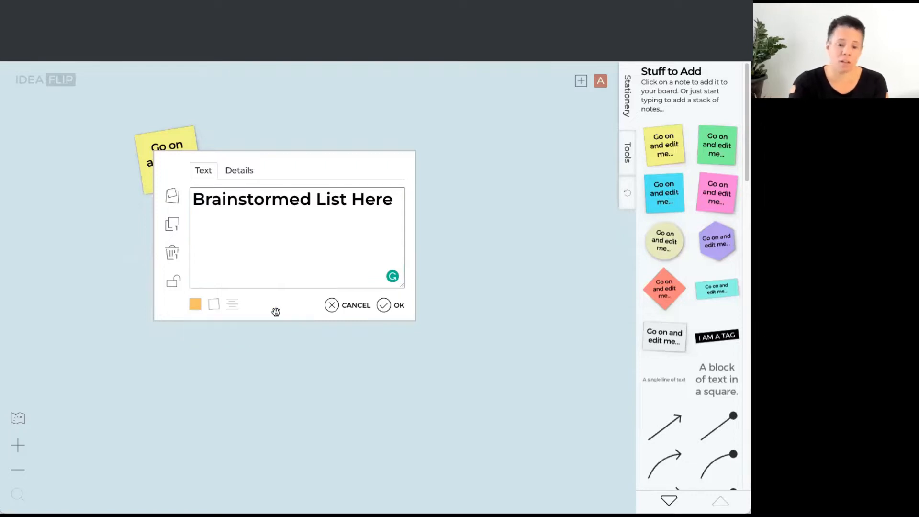
left_click(214, 307)
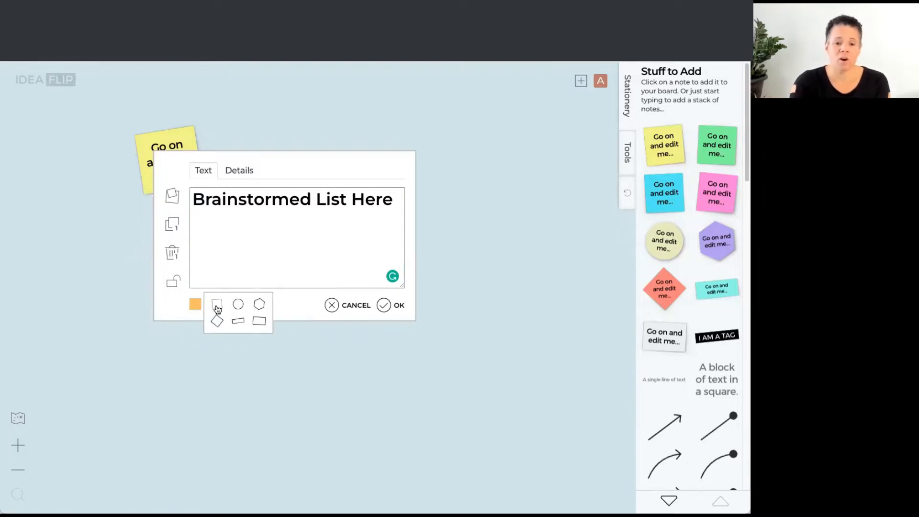
left_click(258, 320)
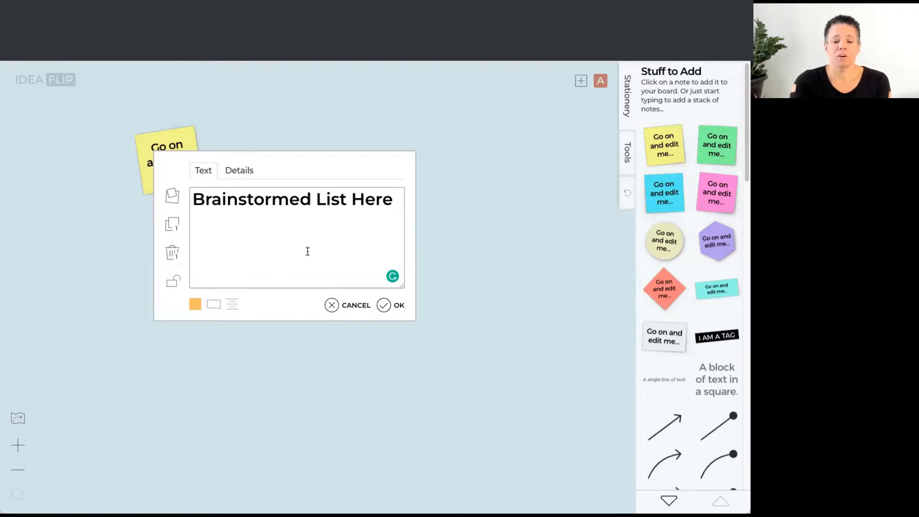
left_click(278, 210)
key("ctrl+a")
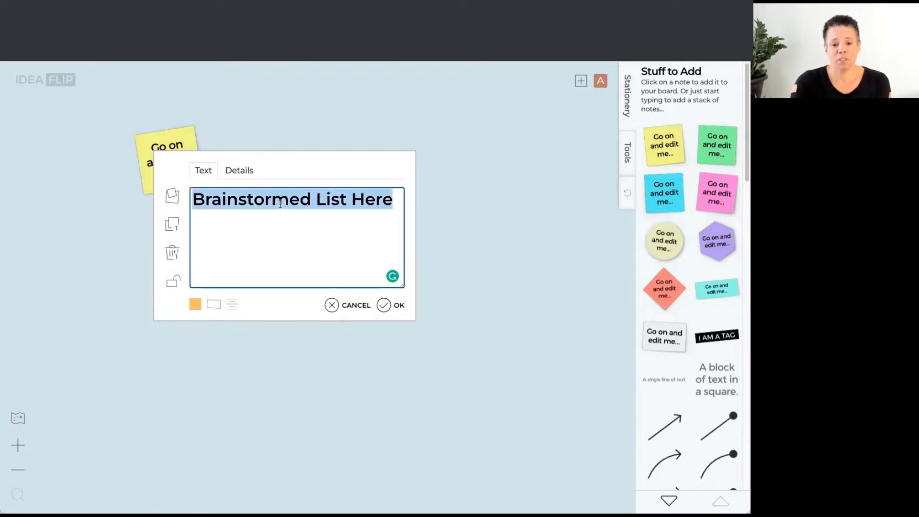
left_click(383, 307)
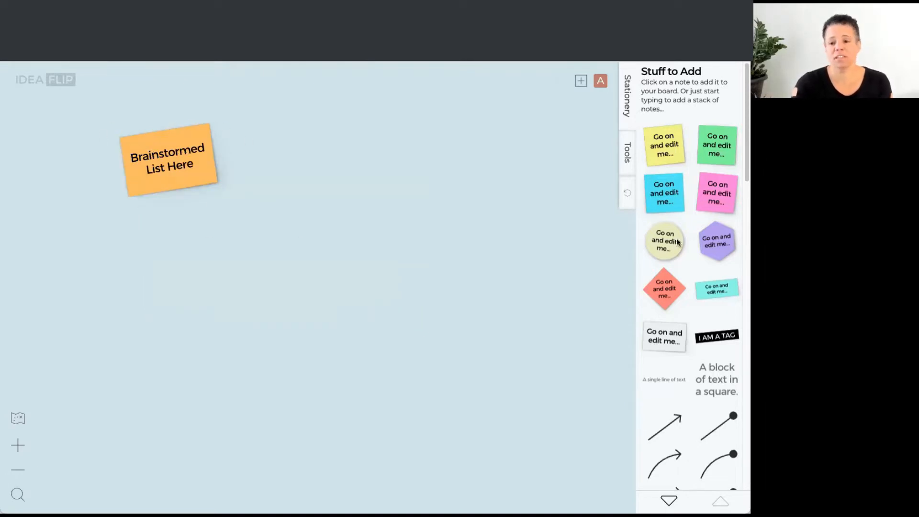
Add a purple hexagon note beside the orange one with the text "Here is another great idea for using with clients"
left_click(709, 237)
left_click_drag(386, 305, 307, 207)
triple_click(387, 235)
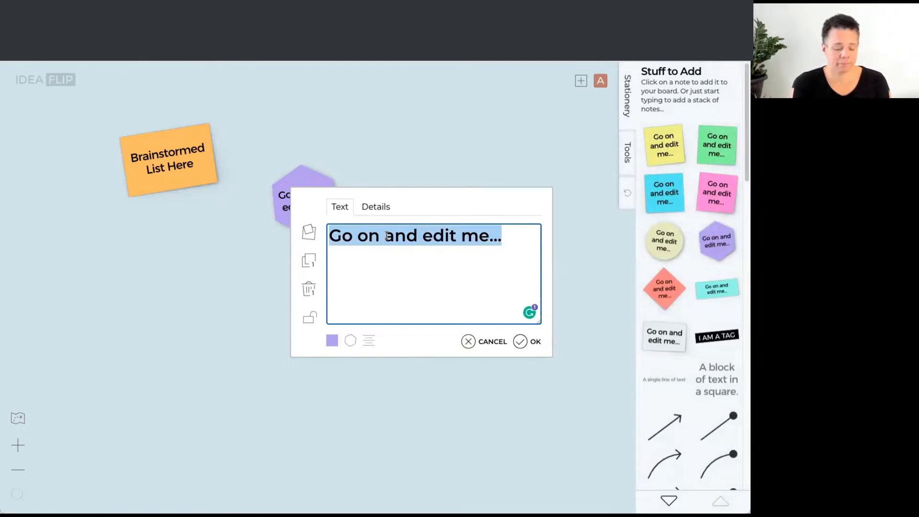
key("BackSpace")
type("Here")
key("BackSpace")
key("BackSpace")
key("BackSpace")
key("BackSpace")
type("Here is another")
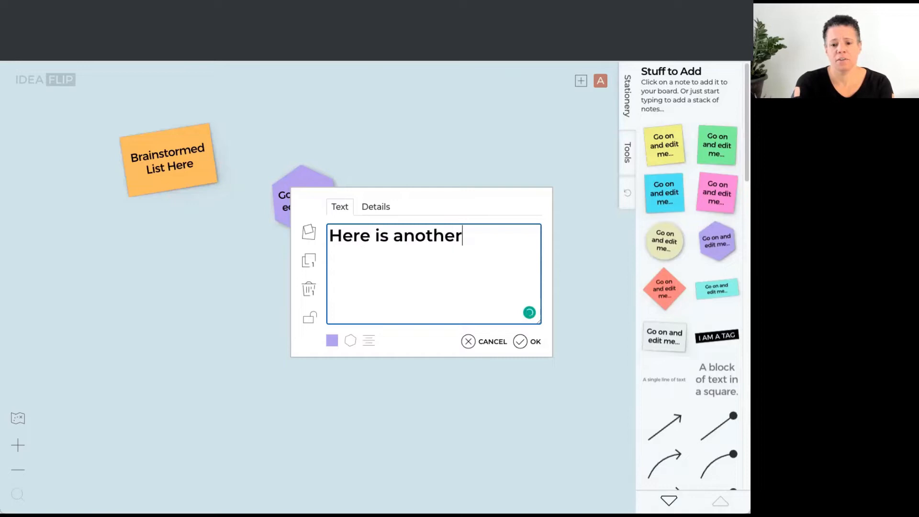
type(" great idea ")
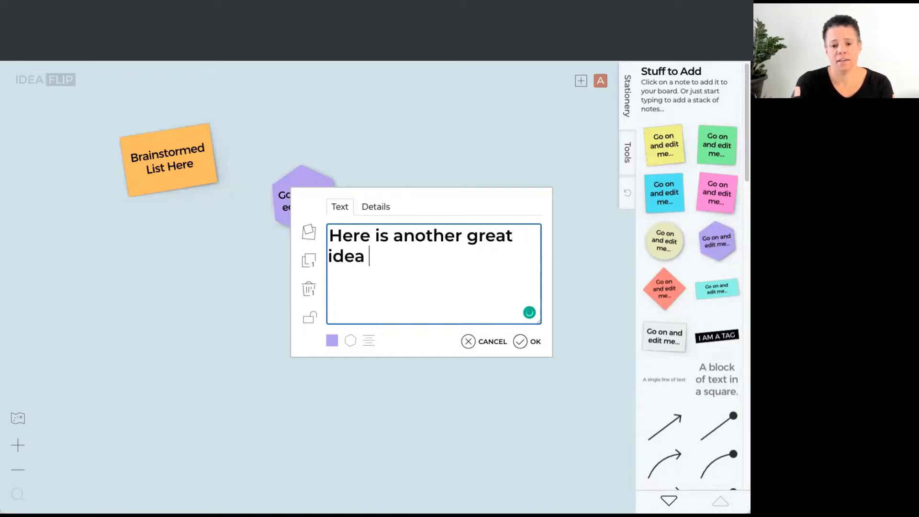
type("for using with clients")
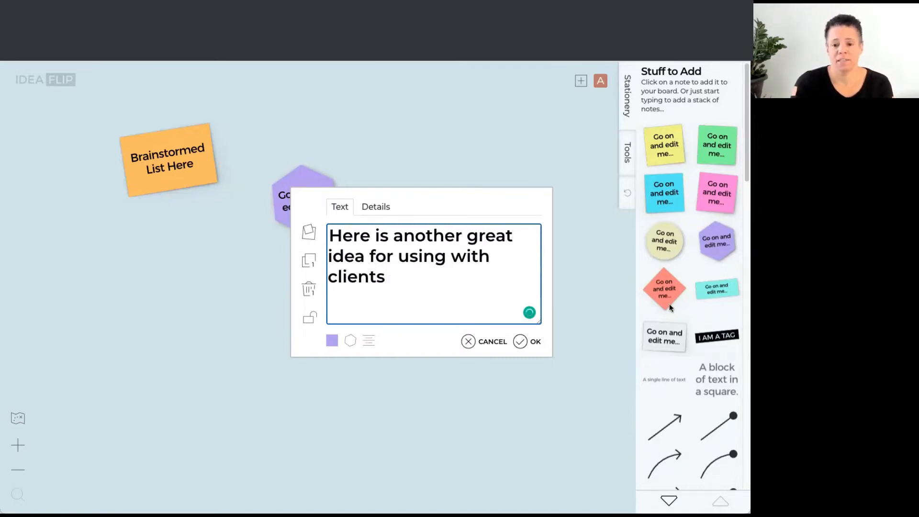
left_click(525, 345)
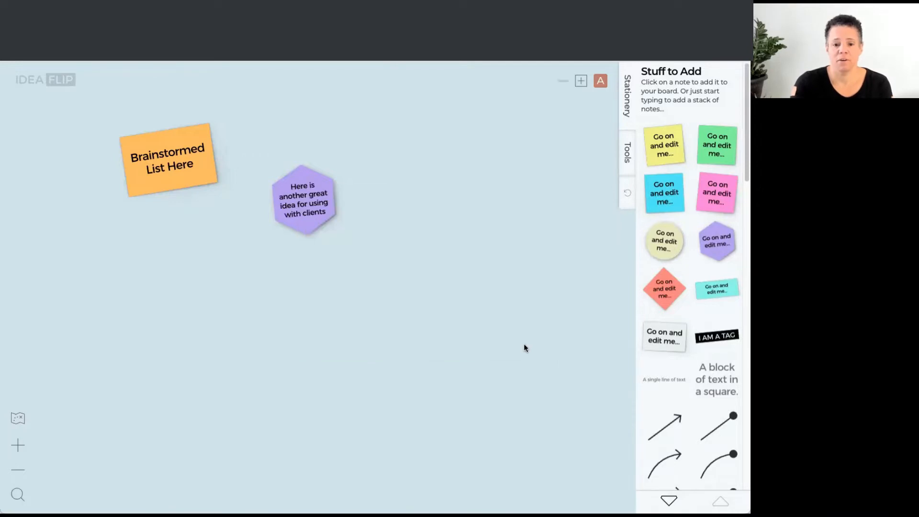
Rearrange the two notes so the orange rectangle sits near the board's left edge with the purple hexagon just to its right
left_click_drag(307, 203, 121, 214)
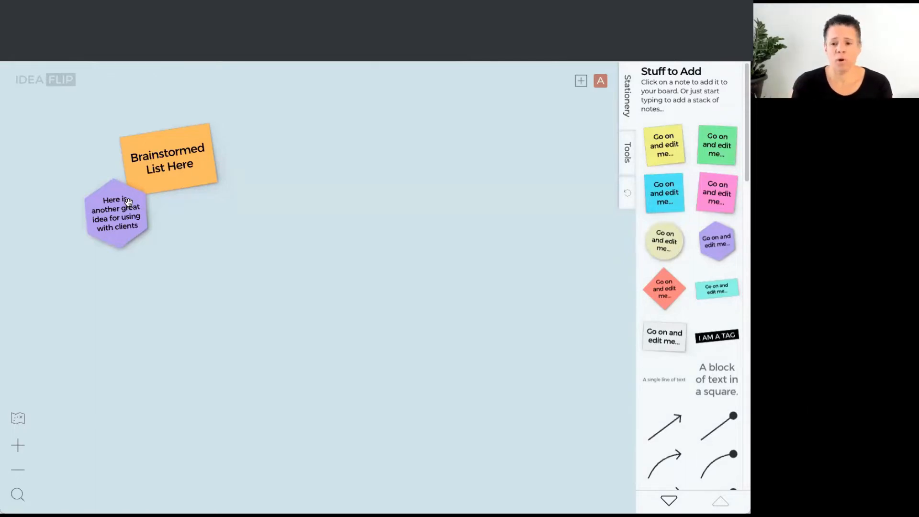
left_click_drag(129, 202, 319, 175)
left_click_drag(200, 178, 117, 179)
left_click_drag(299, 189, 263, 190)
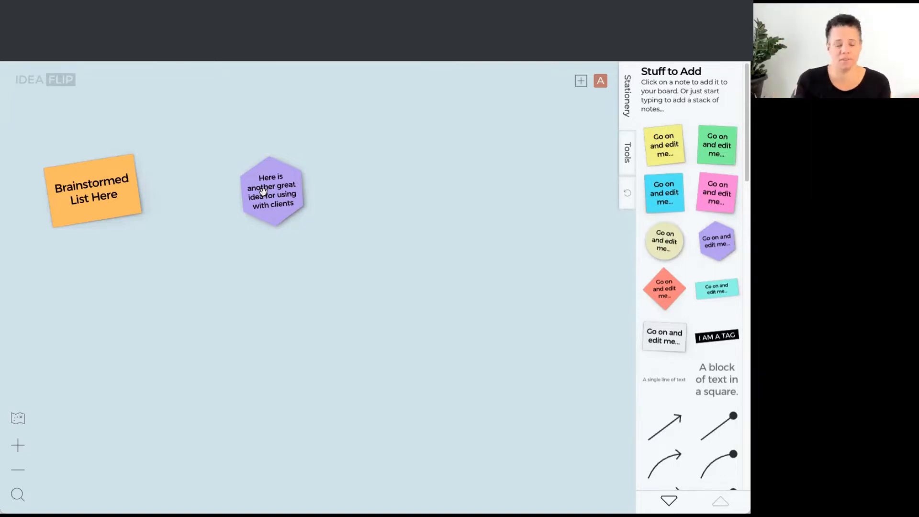
left_click_drag(263, 192, 216, 180)
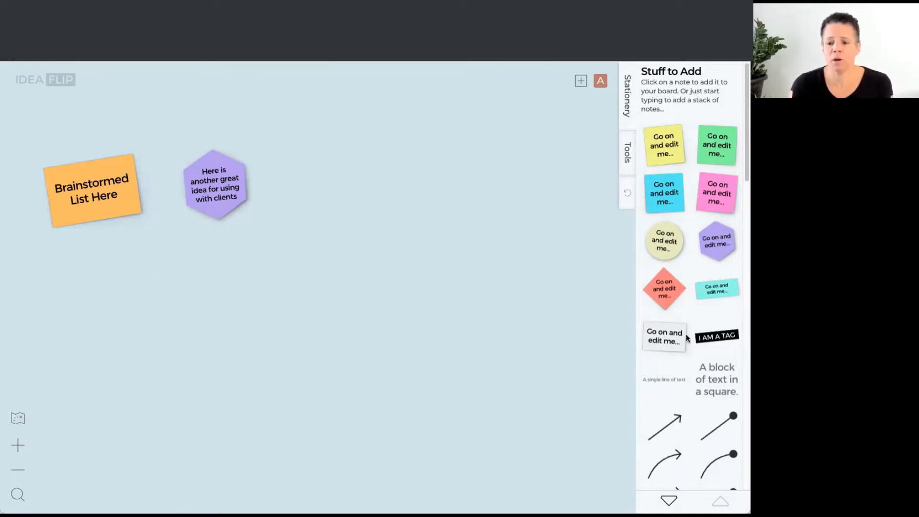
Add a single line of text to the board reading "Chapter 1"
scroll(688, 338, "down", 4)
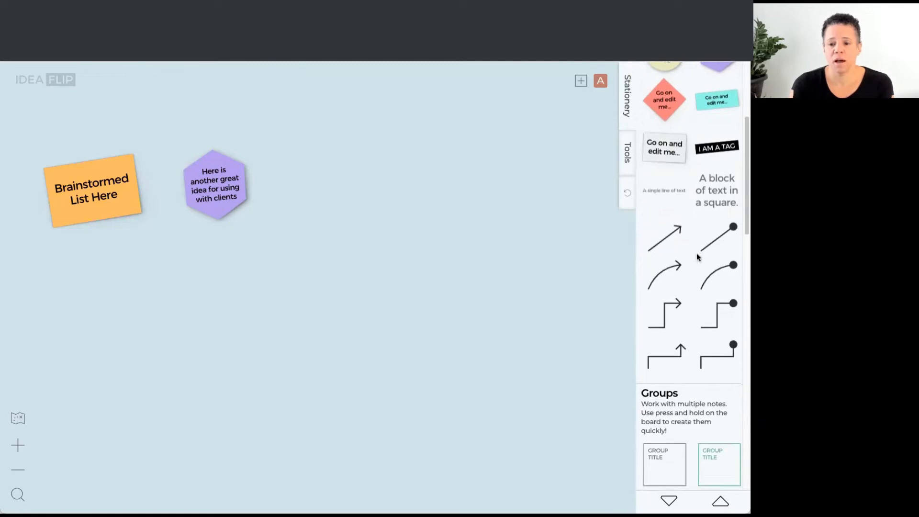
left_click(671, 190)
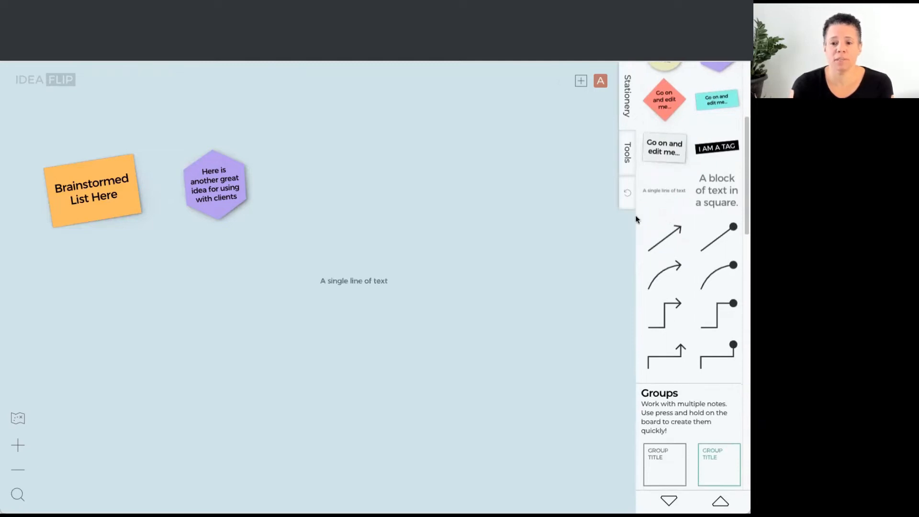
double_click(354, 283)
triple_click(447, 314)
type("Chapter 1")
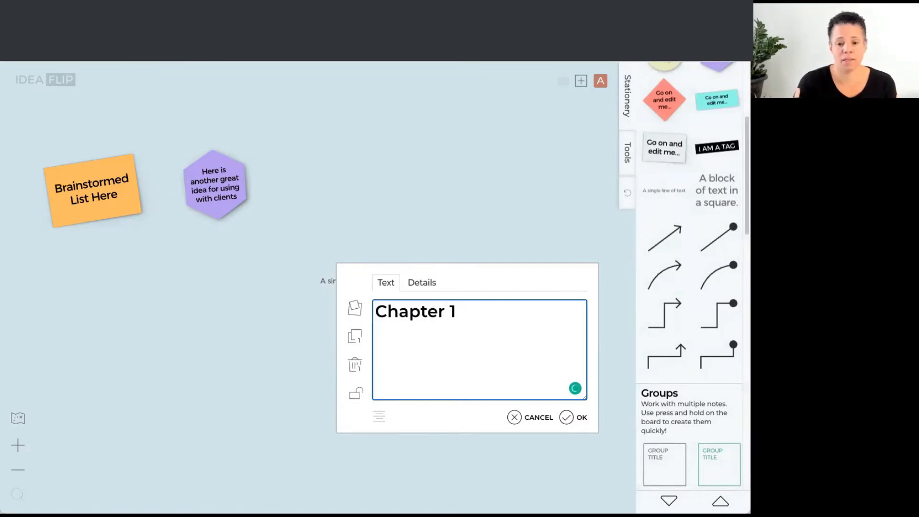
left_click(567, 417)
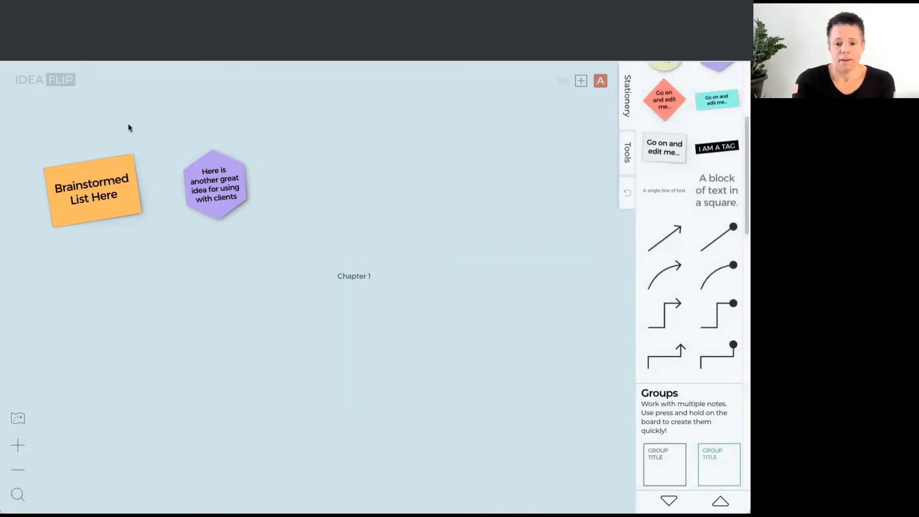
Move the "Chapter 1" text above the two notes and enlarge it to heading size
left_click_drag(353, 273, 140, 127)
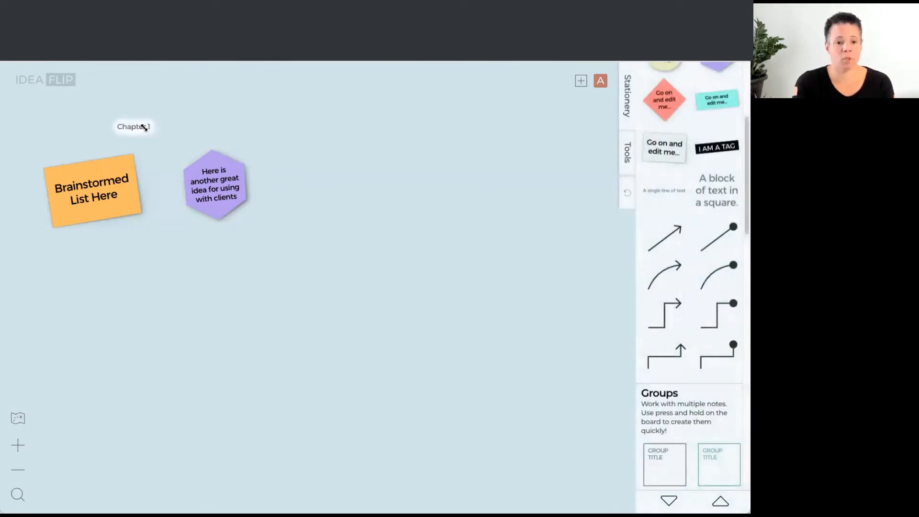
left_click(145, 128)
left_click_drag(144, 123, 206, 89)
Straighten the tilted orange note and line up the purple hexagon beside it below the heading
left_click_drag(119, 153, 133, 167)
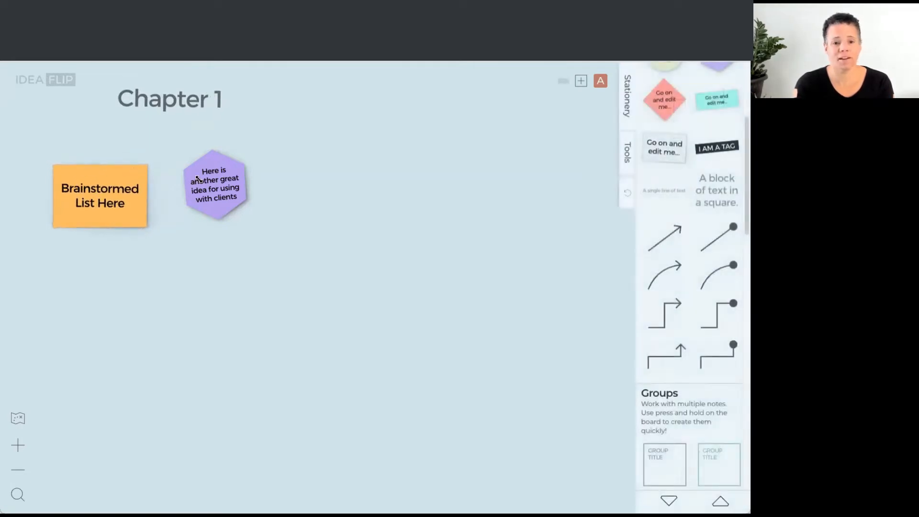
mouse_move(221, 195)
left_mouse_down()
mouse_move(223, 181)
mouse_move(218, 195)
left_mouse_up()
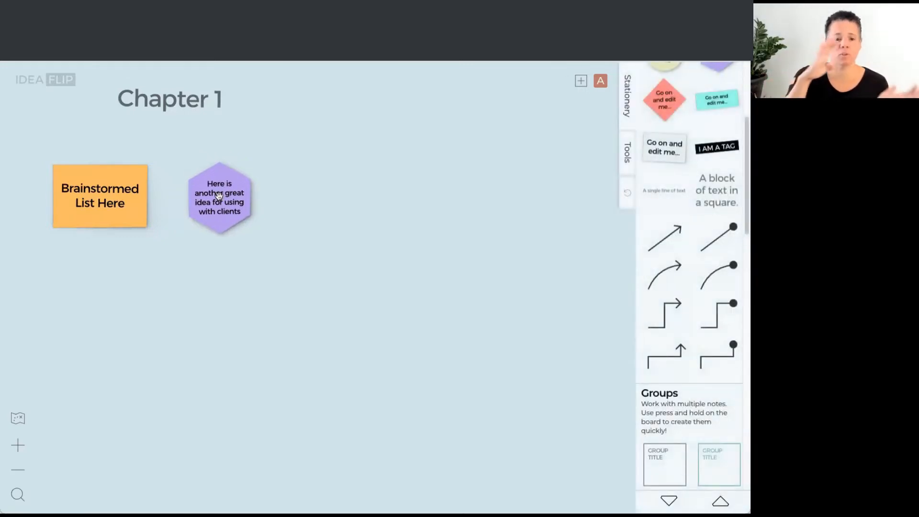
Nudge the purple hexagon note slightly up and closer to the orange note
left_click_drag(198, 202, 221, 181)
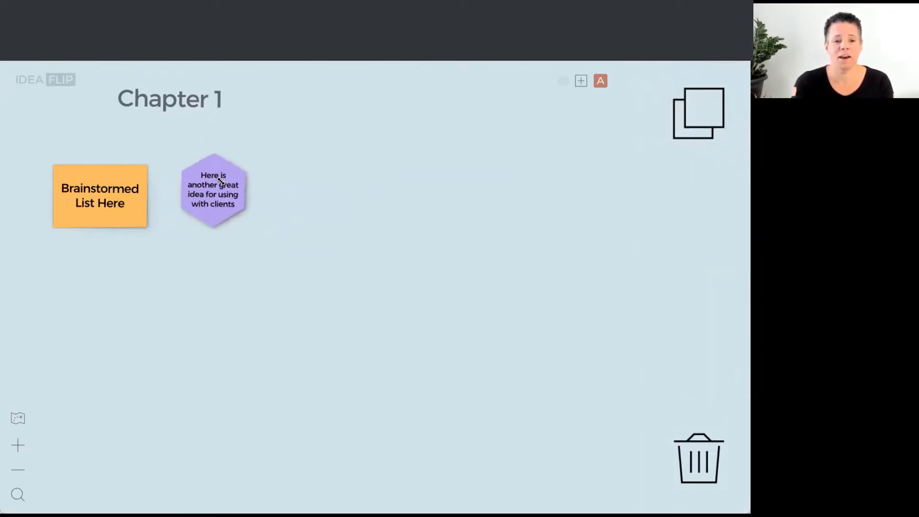
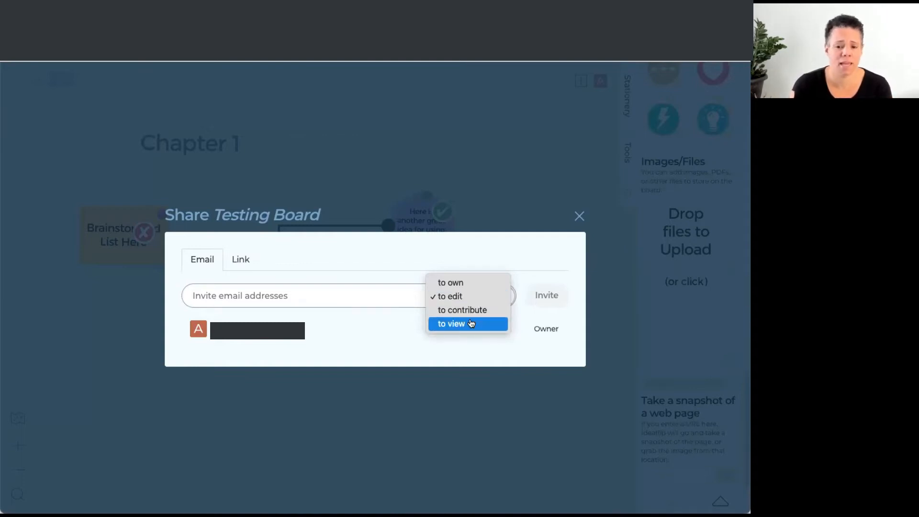
Copy the Testing Board's share link for edit access and close the sharing dialog
left_click(577, 221)
left_click(234, 260)
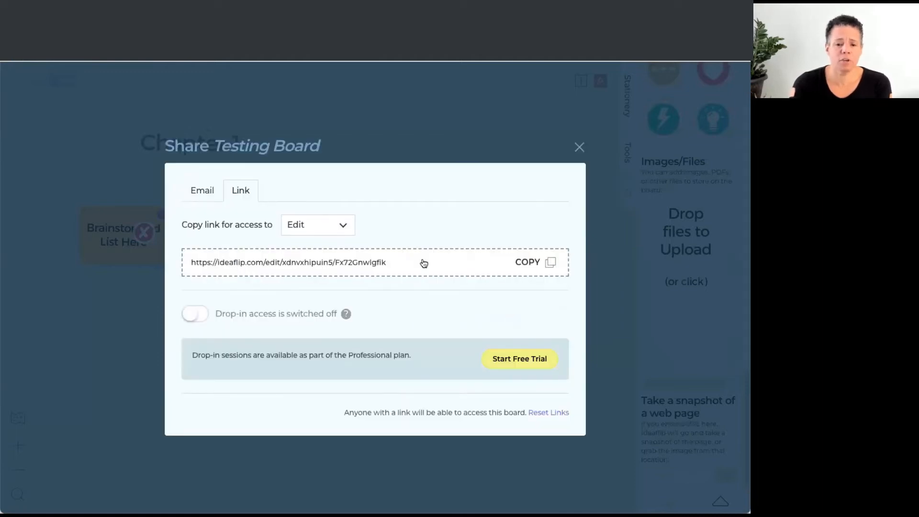
left_click(528, 253)
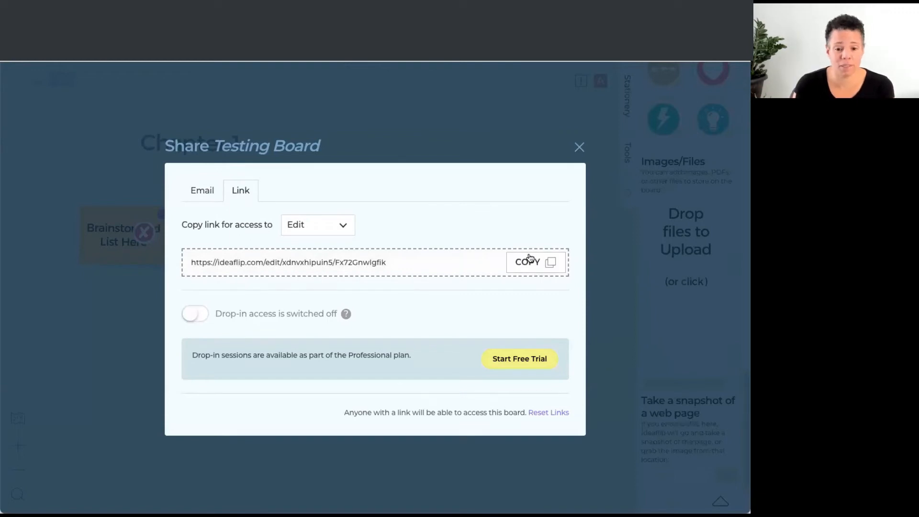
left_click(580, 147)
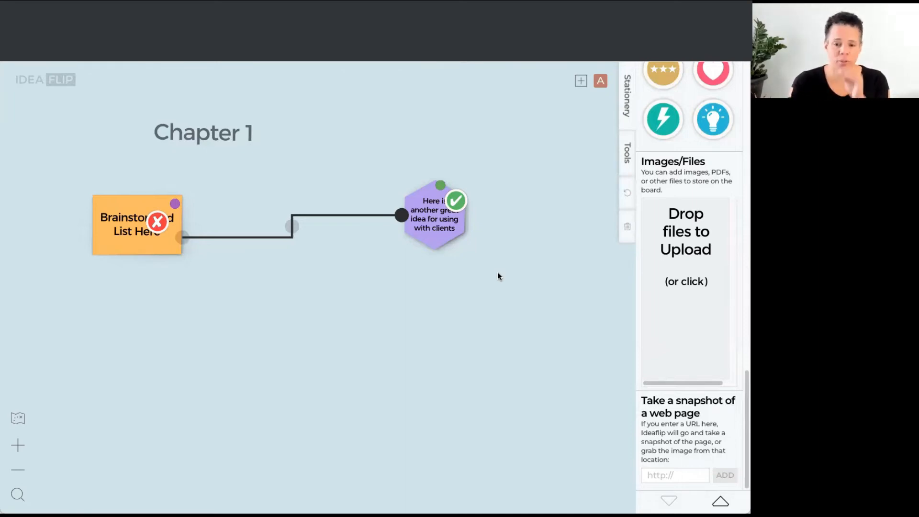
Add the website screenshot image to the board, straighten it and enlarge it to fill the area below the two notes
left_click_drag(716, 325, 688, 280)
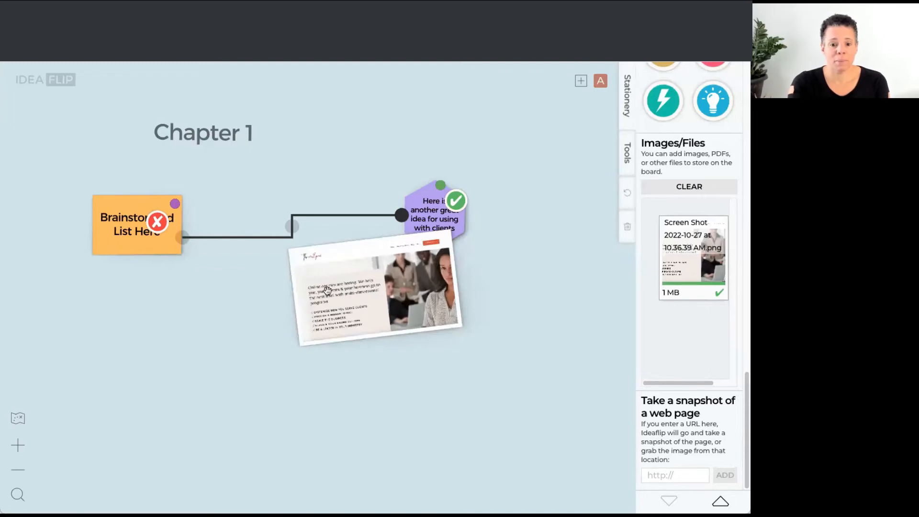
left_click_drag(327, 290, 239, 365)
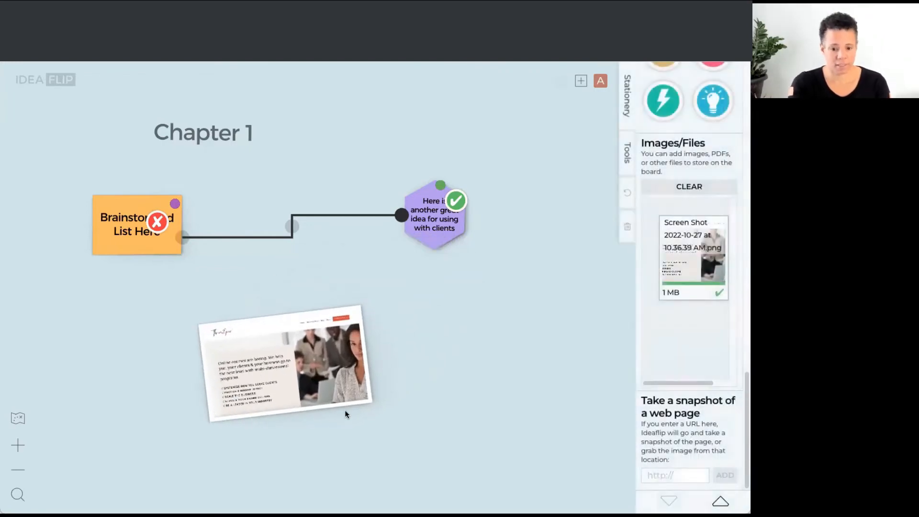
left_click_drag(377, 419, 589, 515)
left_click_drag(446, 370, 363, 316)
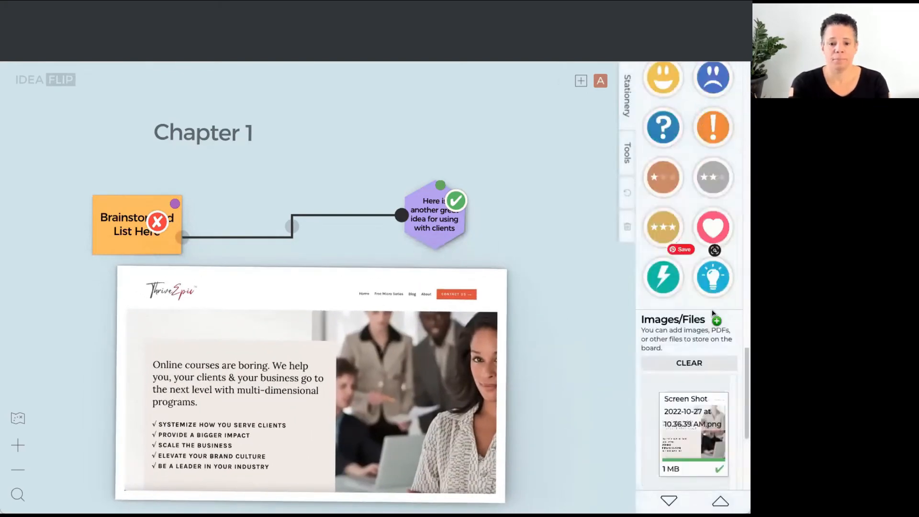
Place an "I AM A TAG" label beside the image's checklist and a white "Go on and edit me..." note near its top
scroll(704, 309, "up", 10)
scroll(696, 306, "down", 8)
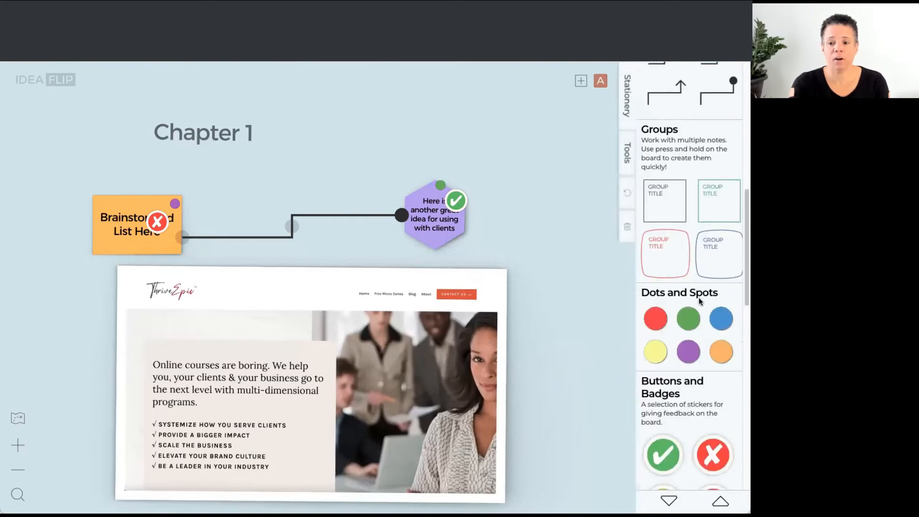
scroll(630, 253, "up", 8)
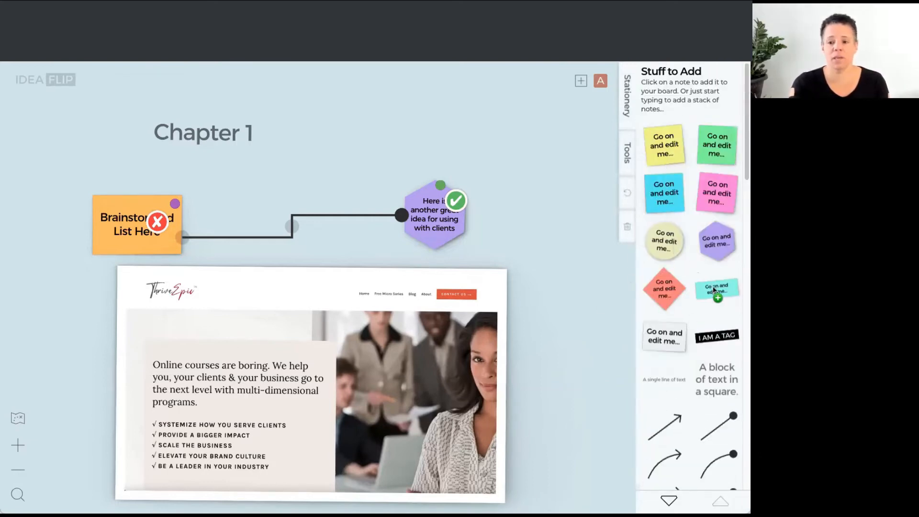
left_click_drag(718, 338, 304, 423)
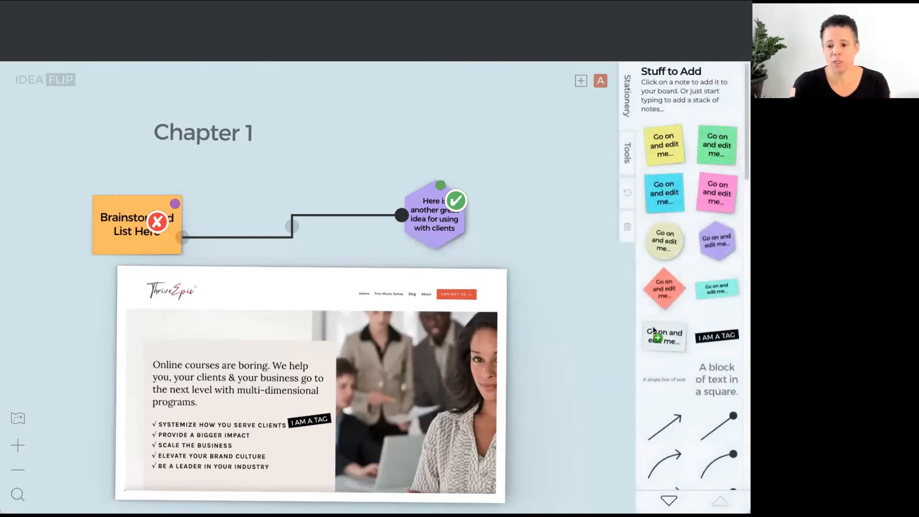
left_click_drag(670, 341, 262, 310)
Add a yellow smiley badge beside the first items of the checklist on the image
scroll(677, 419, "down", 10)
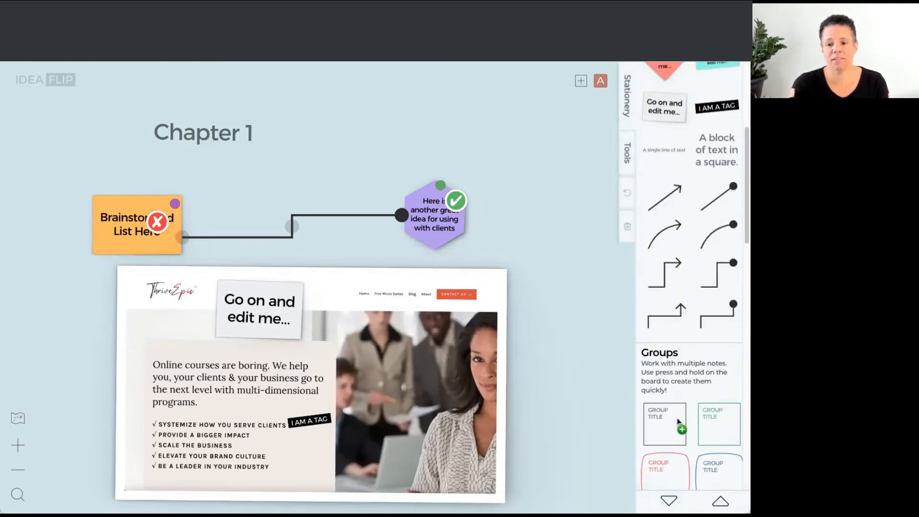
scroll(691, 418, "down", 5)
left_click_drag(665, 206, 136, 431)
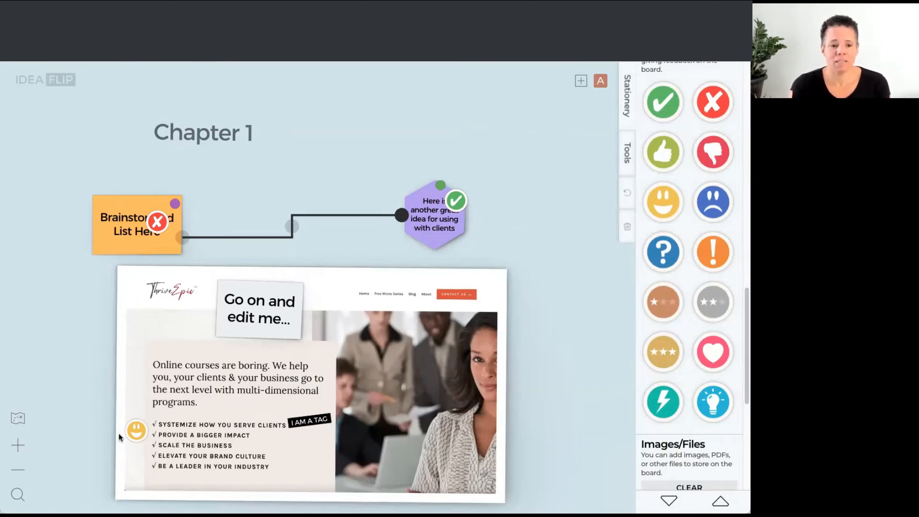
Look through the board's facilitator tools, including Ground Rules, Lock Board, Follow Me, Countdown Timer and Template
left_click(16, 471)
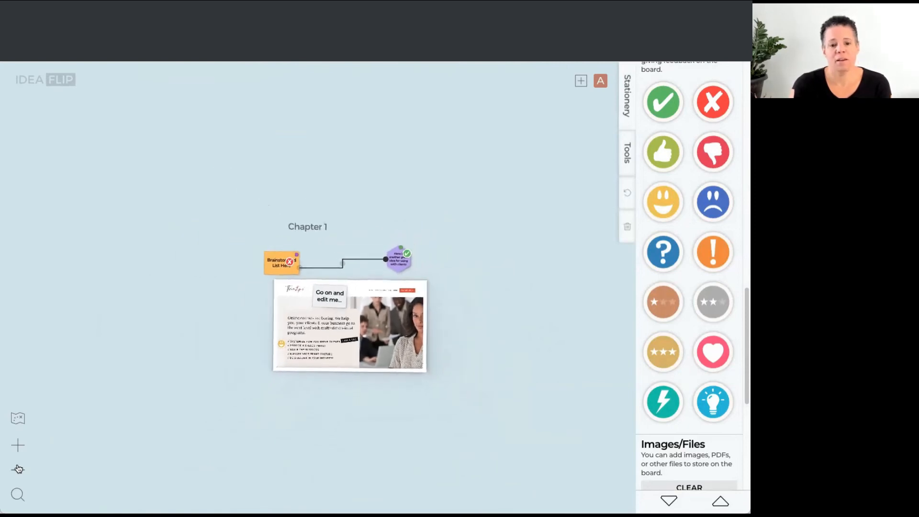
left_click_drag(139, 300, 169, 348)
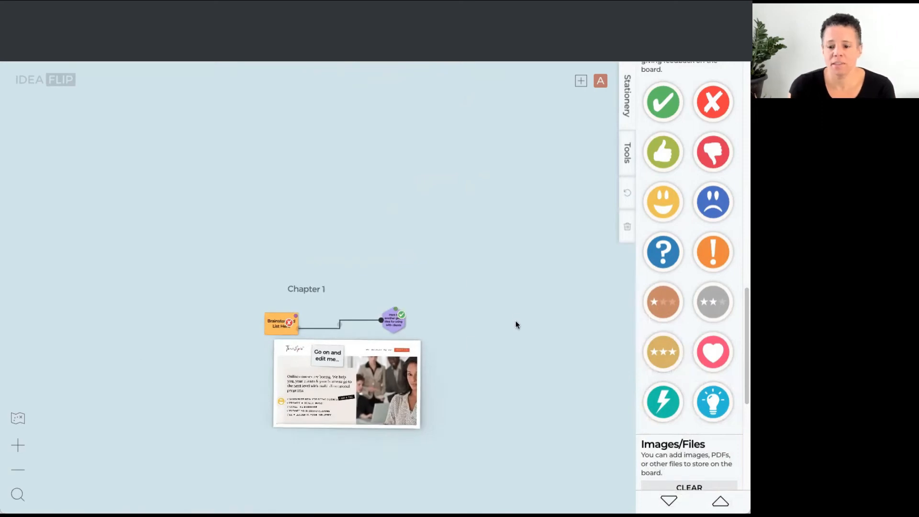
scroll(517, 325, "up", 10)
scroll(519, 308, "down", 10)
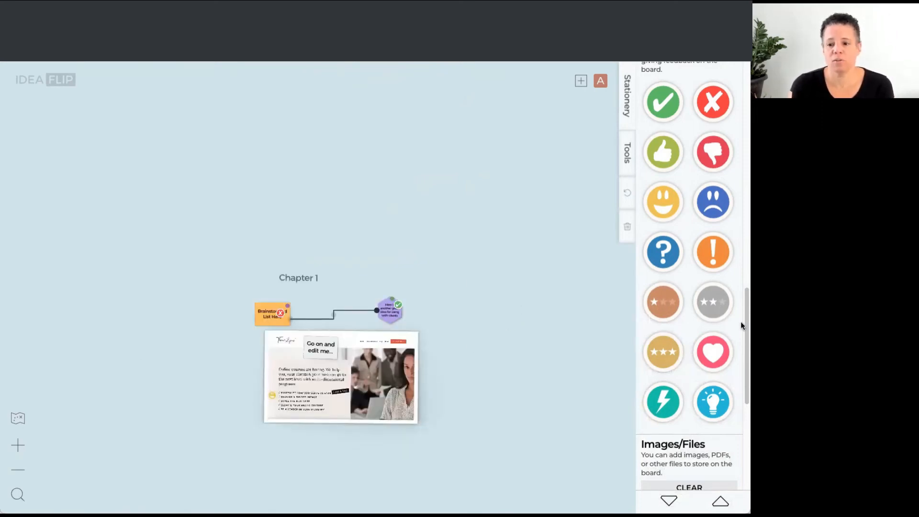
scroll(747, 344, "up", 15)
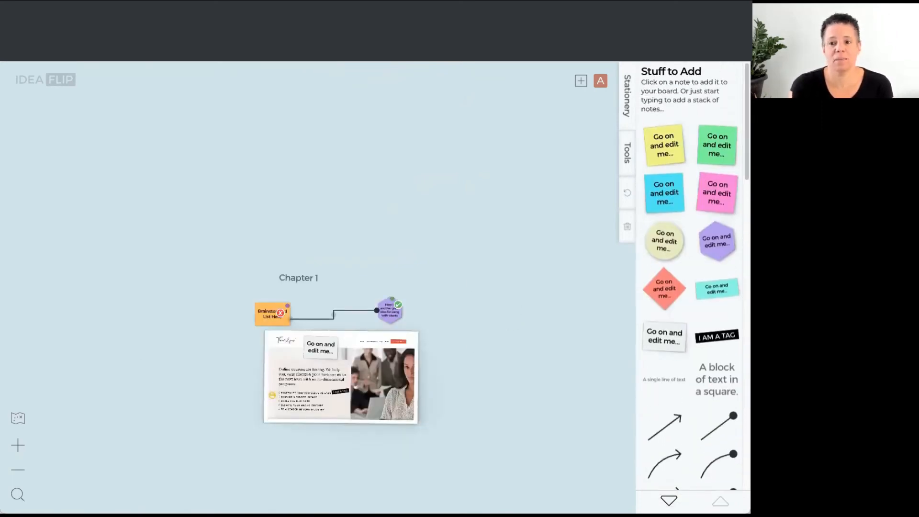
left_click(626, 160)
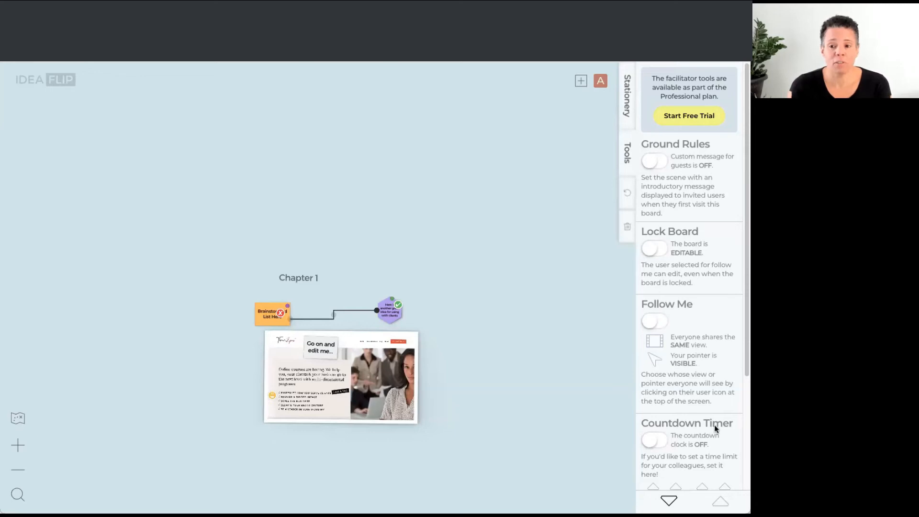
scroll(719, 255, "down", 1)
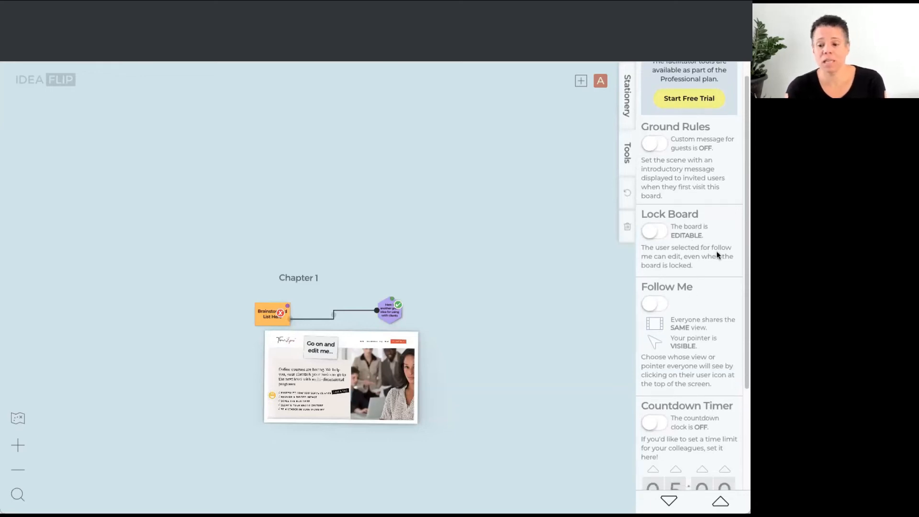
scroll(701, 255, "down", 3)
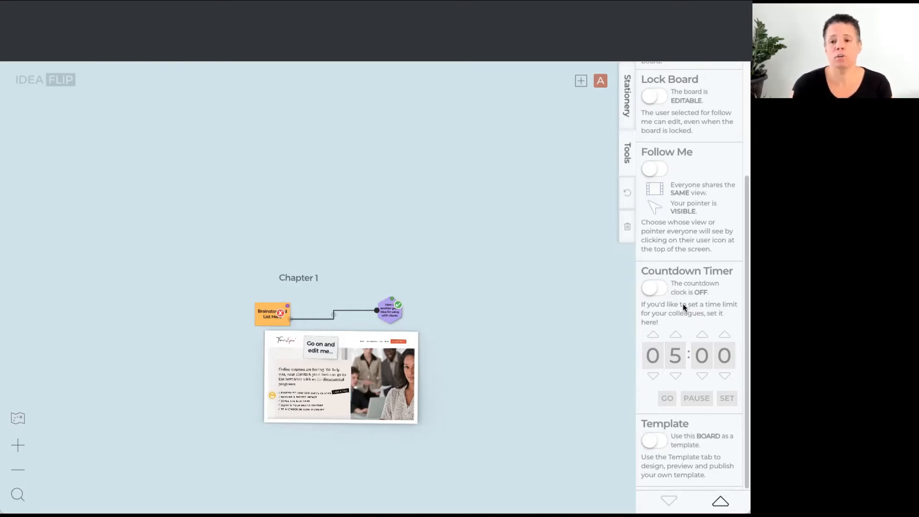
left_click_drag(747, 193, 742, 79)
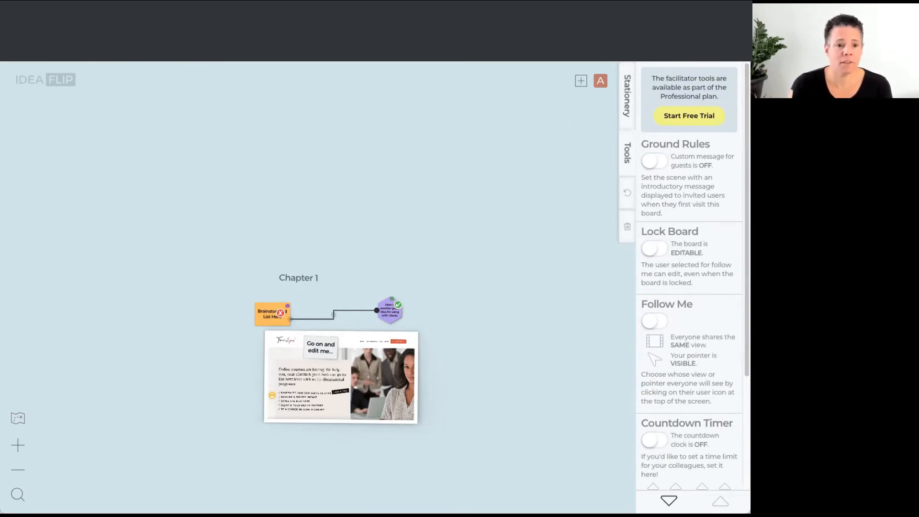
Go back to the Ideaflip boards dashboard and start a new board titled "New Board"
type("ideaflip")
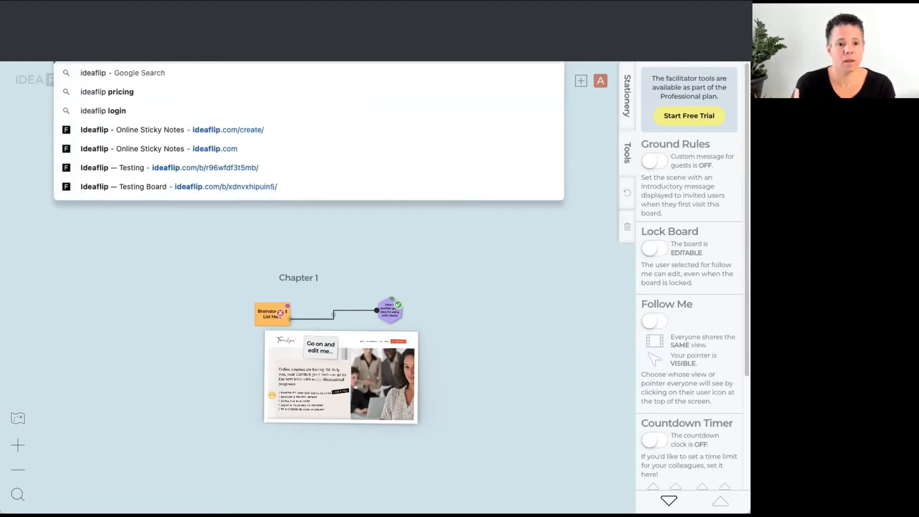
key("Return")
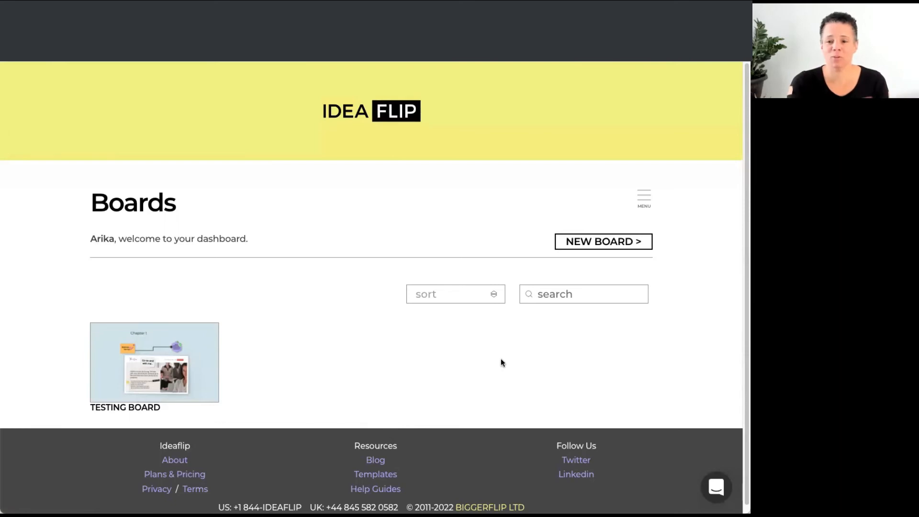
left_click(601, 242)
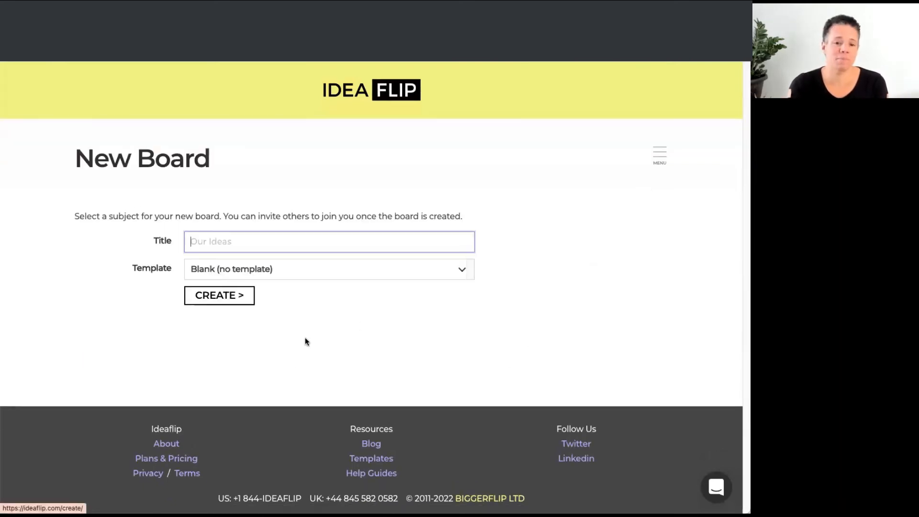
type("New Board")
Browse the available templates and choose Simple Retrospective for the new board
left_click(338, 274)
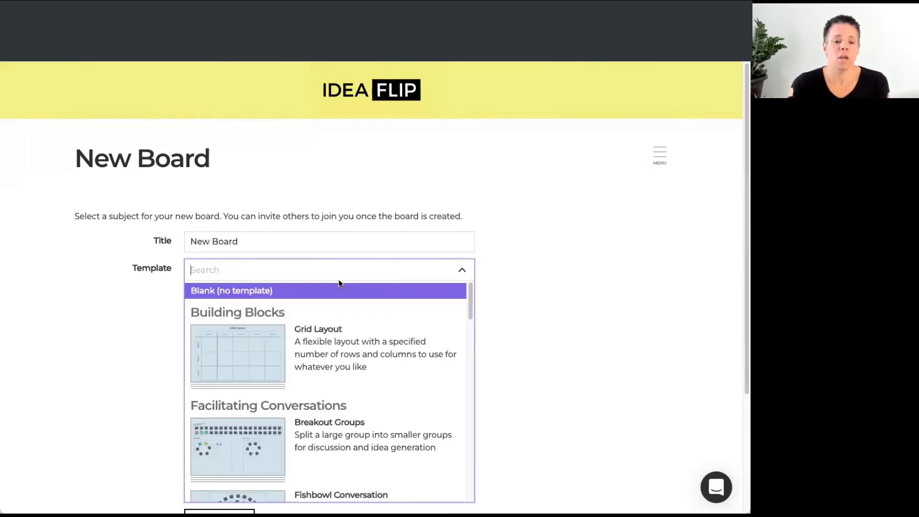
scroll(540, 338, "down", 2)
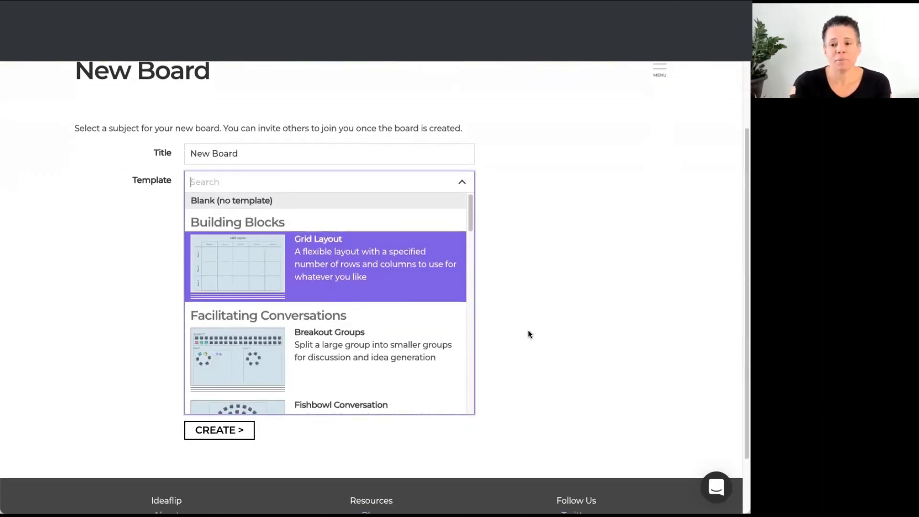
scroll(369, 304, "down", 1)
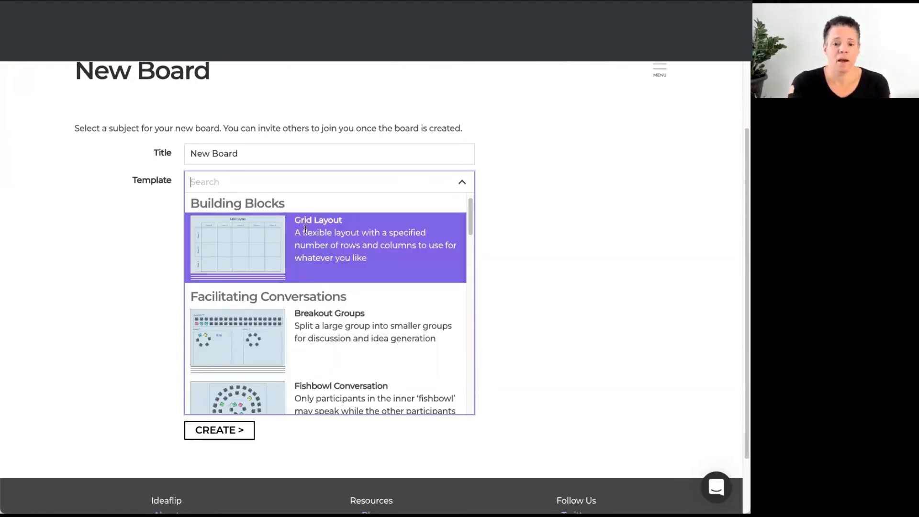
scroll(342, 253, "down", 2)
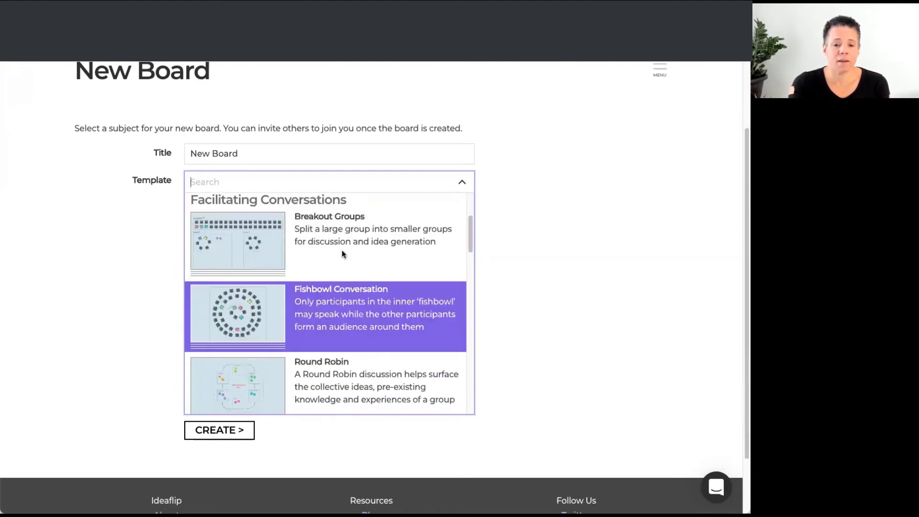
scroll(310, 298, "down", 1)
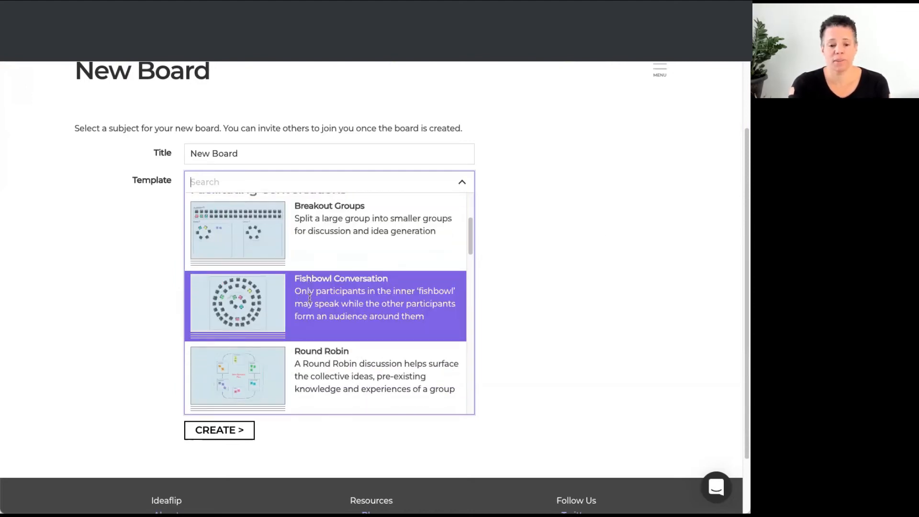
scroll(316, 300, "down", 8)
scroll(250, 269, "up", 2)
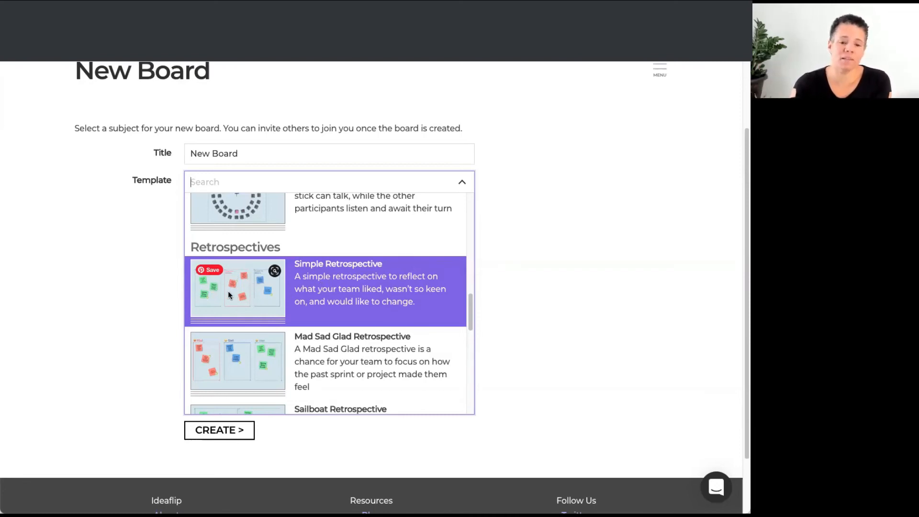
left_click(254, 289)
left_click(255, 289)
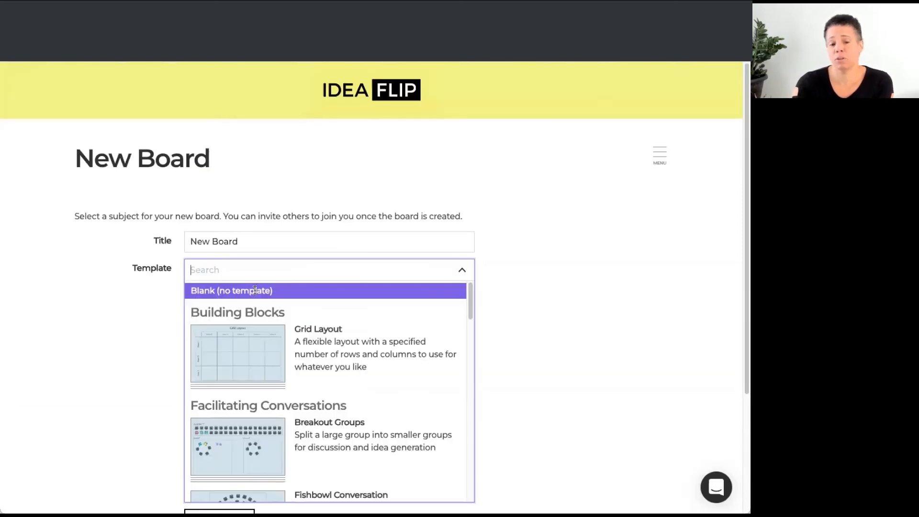
scroll(254, 336, "down", 8)
scroll(239, 377, "down", 4)
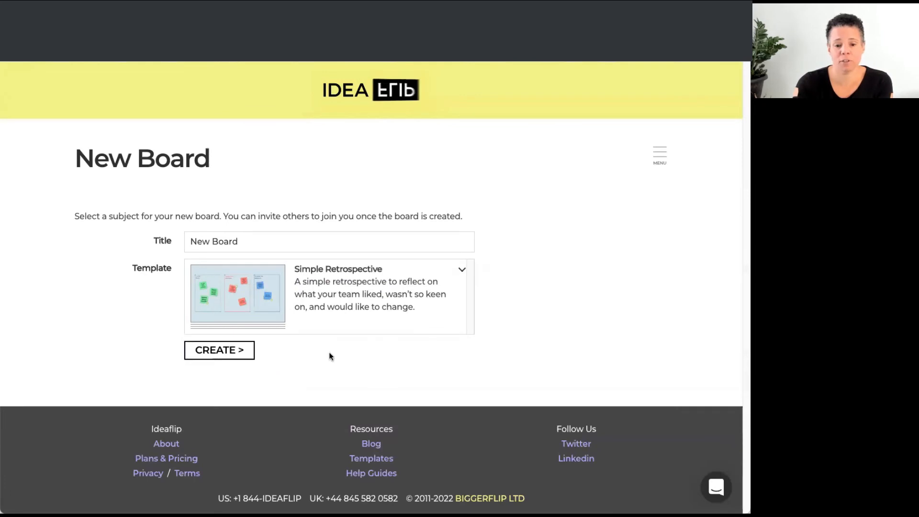
Create the new board and look over its complete layout from Previous Actions to Actions
left_click(226, 356)
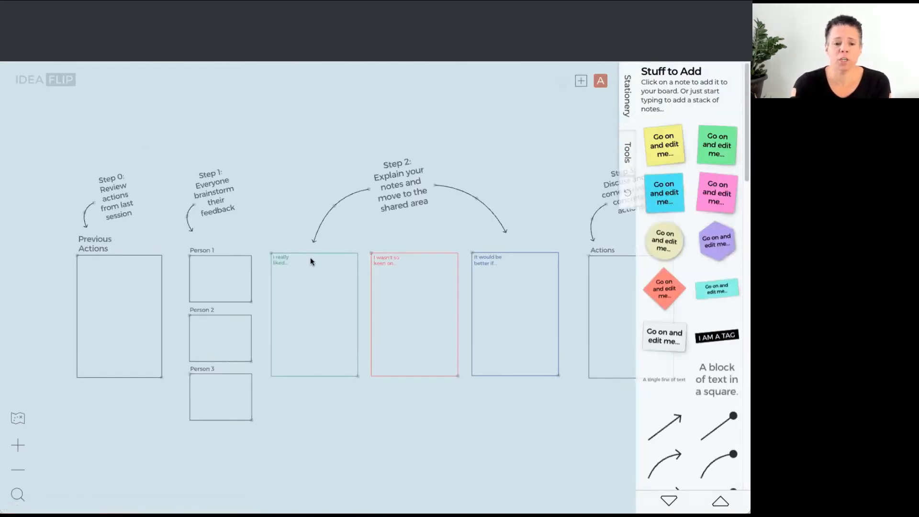
left_click_drag(507, 467, 452, 439)
left_click(18, 469)
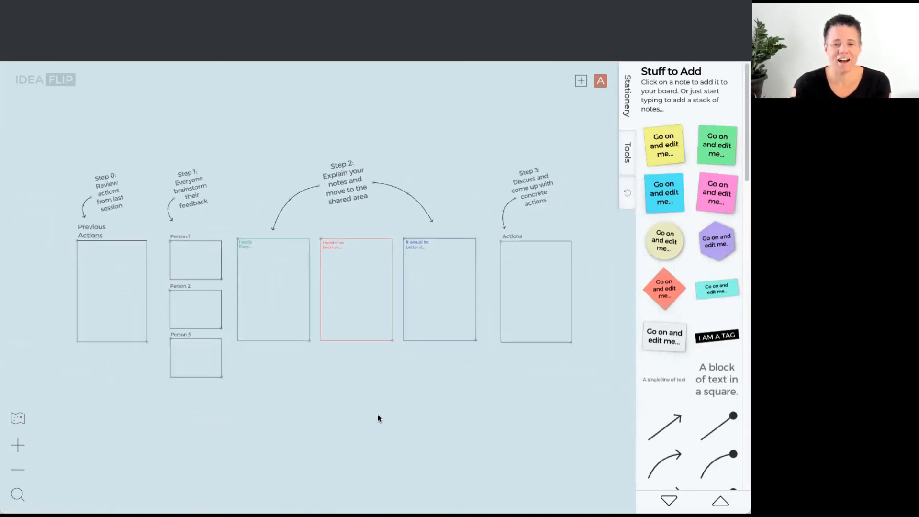